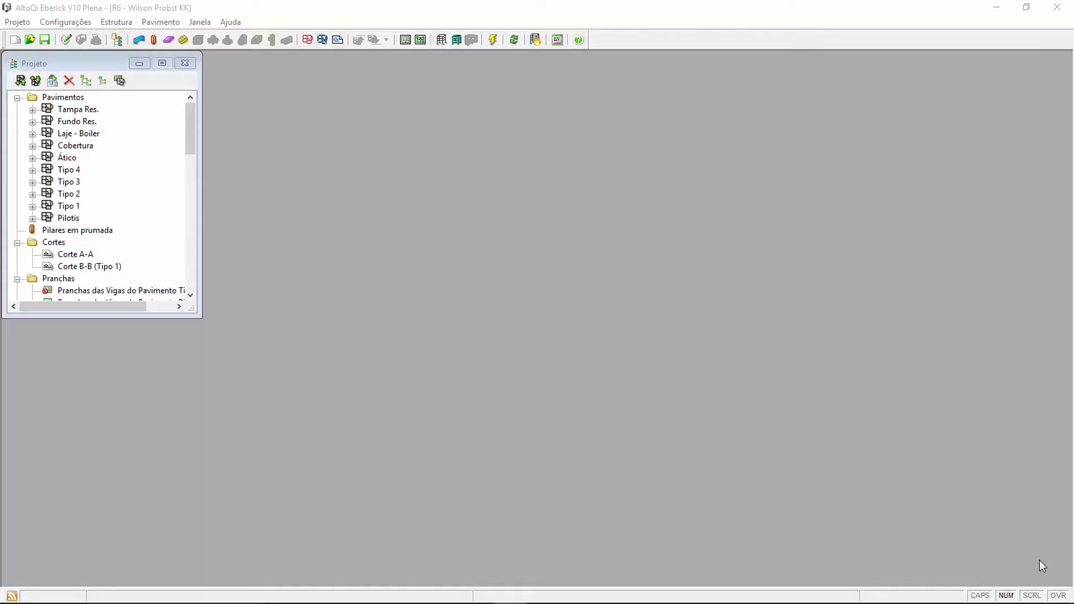
# Step: Review the deflection limits and load combinations in the Flechas settings, leaving them as they are
pyautogui.click(1040, 561)
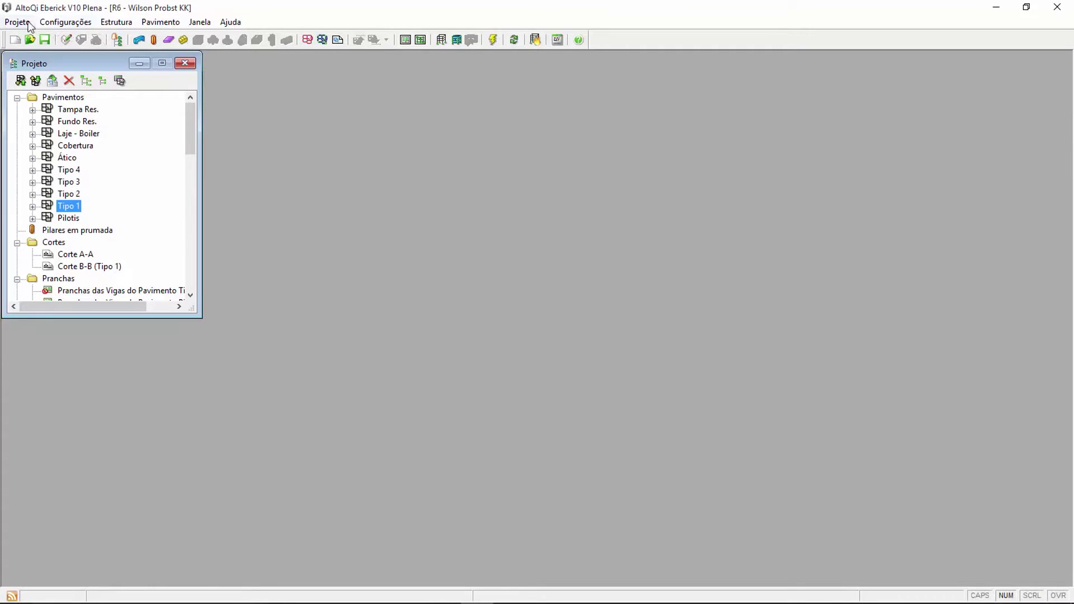
pyautogui.click(63, 22)
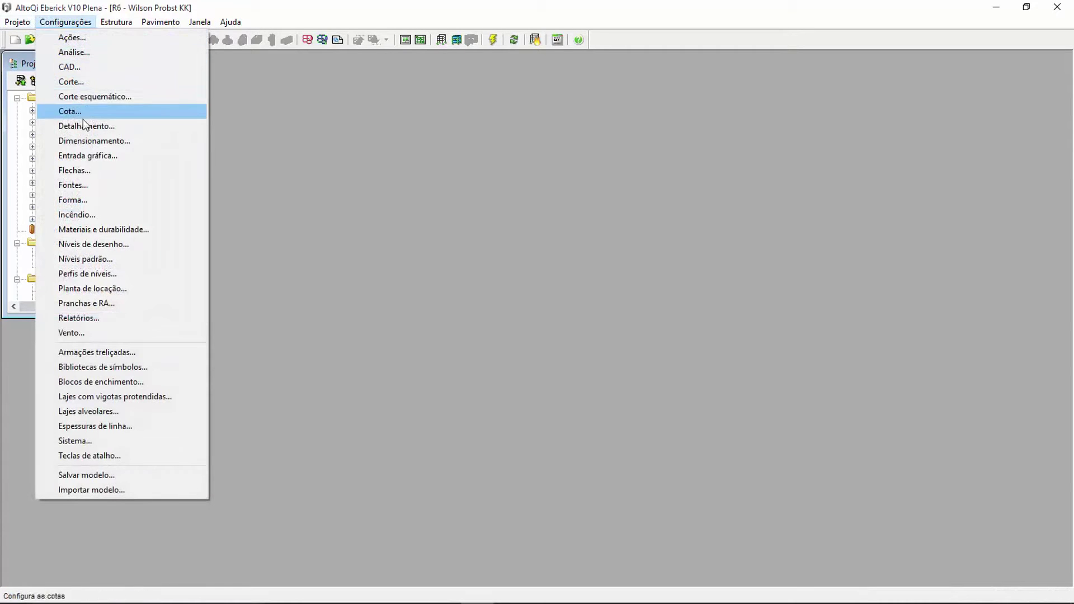
pyautogui.click(79, 170)
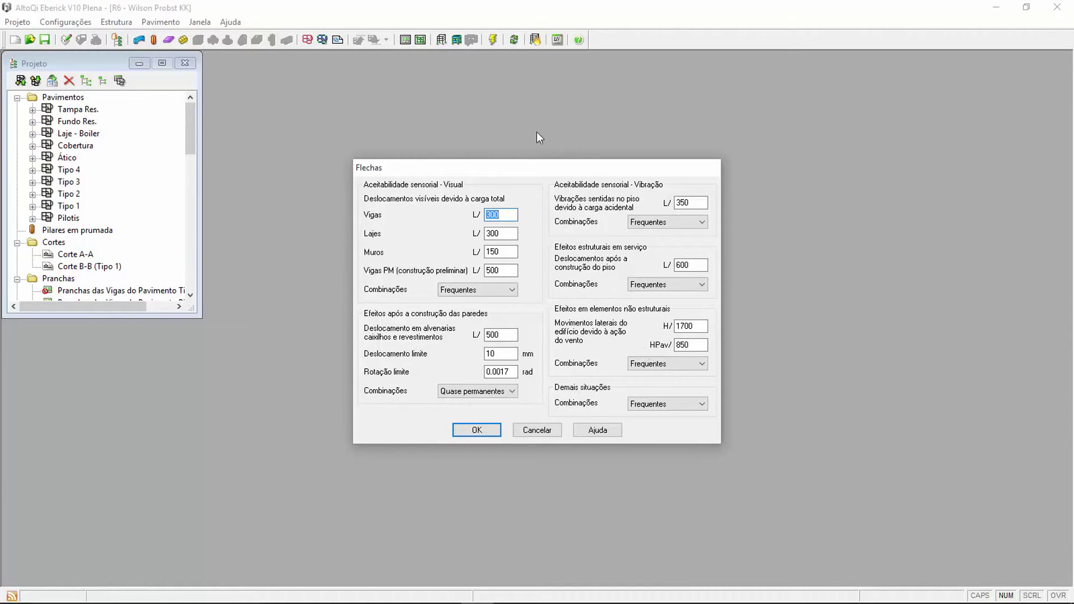
pyautogui.click(551, 434)
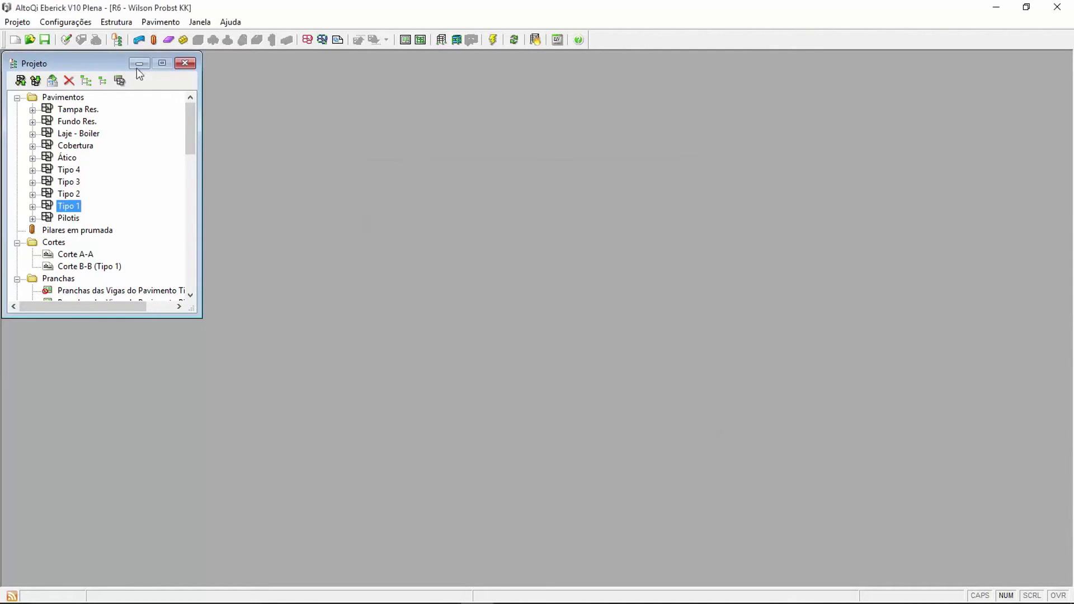
# Step: Review the concrete creep parameters (Fluência) in the Materiais e durabilidade settings and leave without changing anything
pyautogui.click(84, 22)
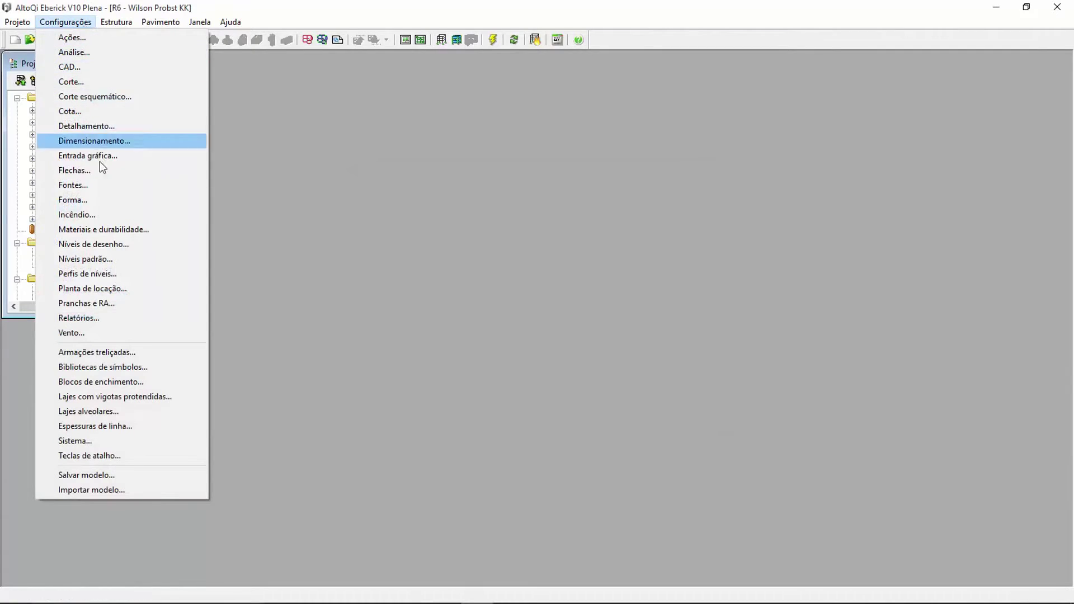
pyautogui.click(117, 231)
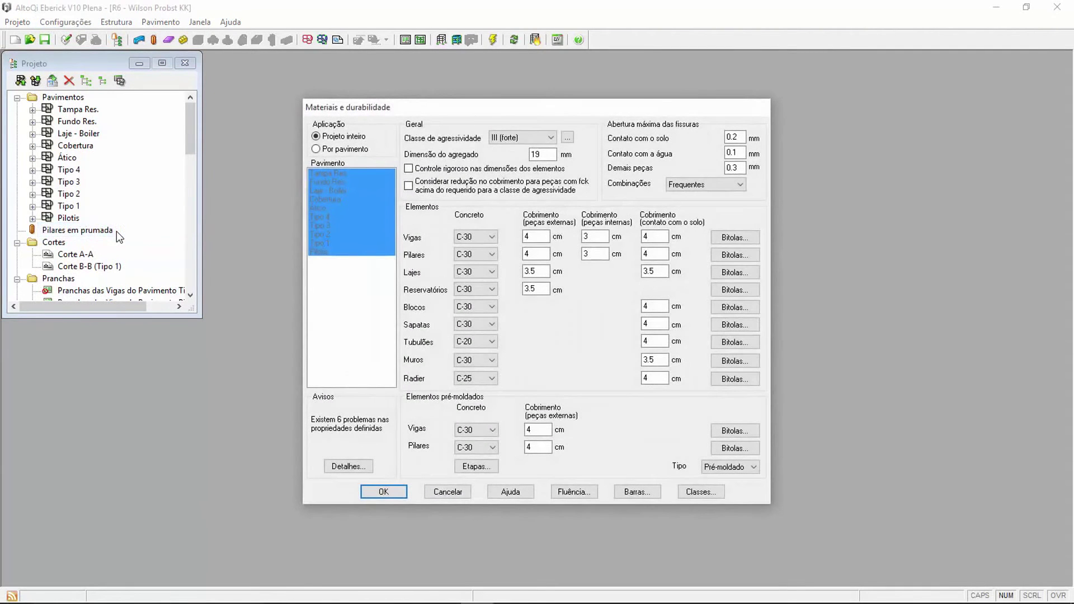
pyautogui.click(571, 492)
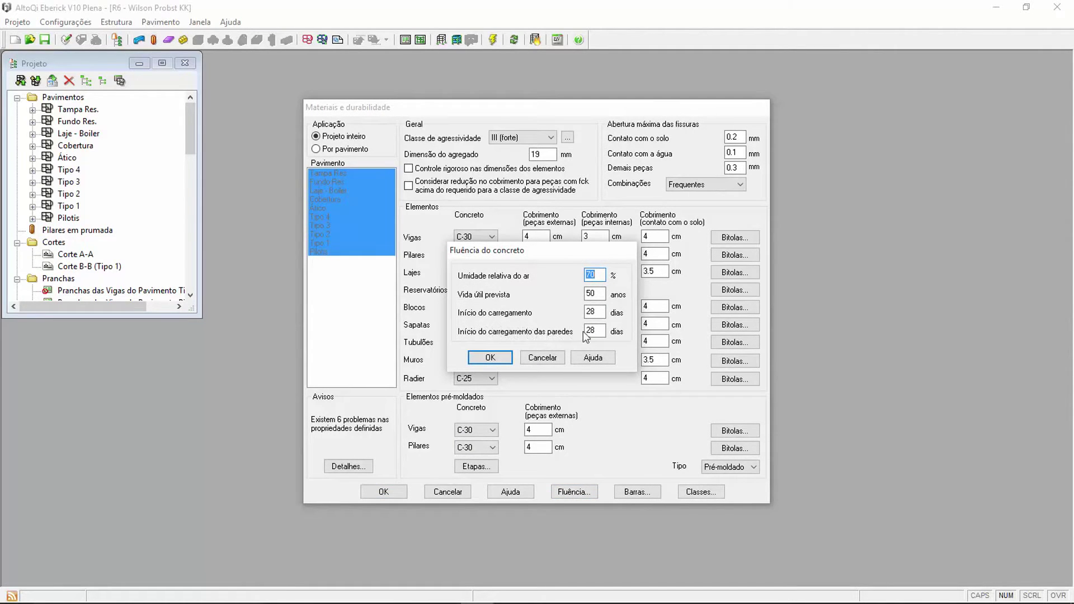
pyautogui.click(600, 331)
pyautogui.click(542, 358)
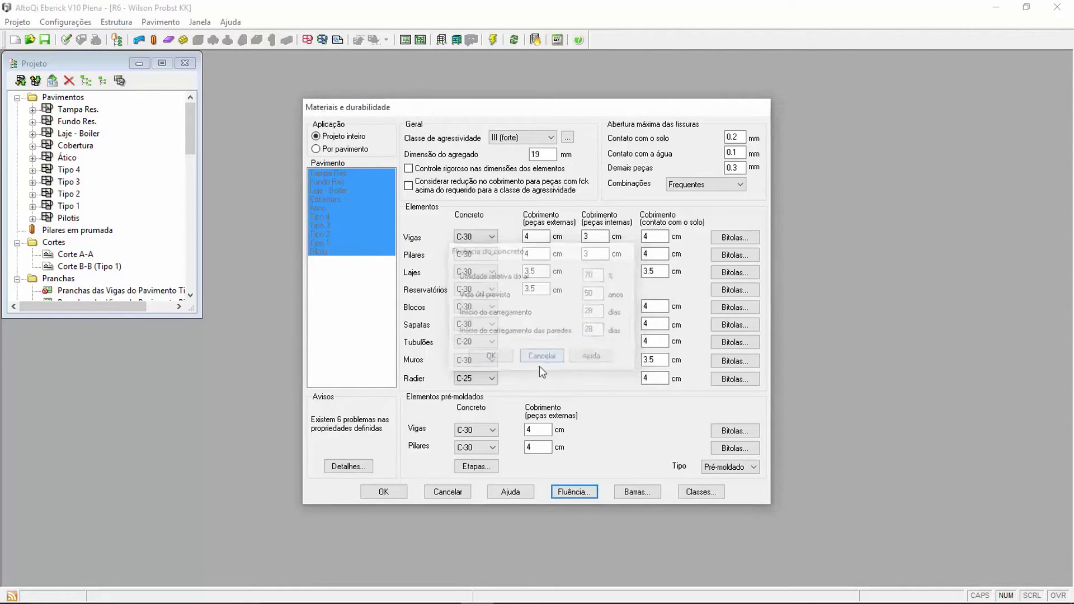
pyautogui.click(454, 493)
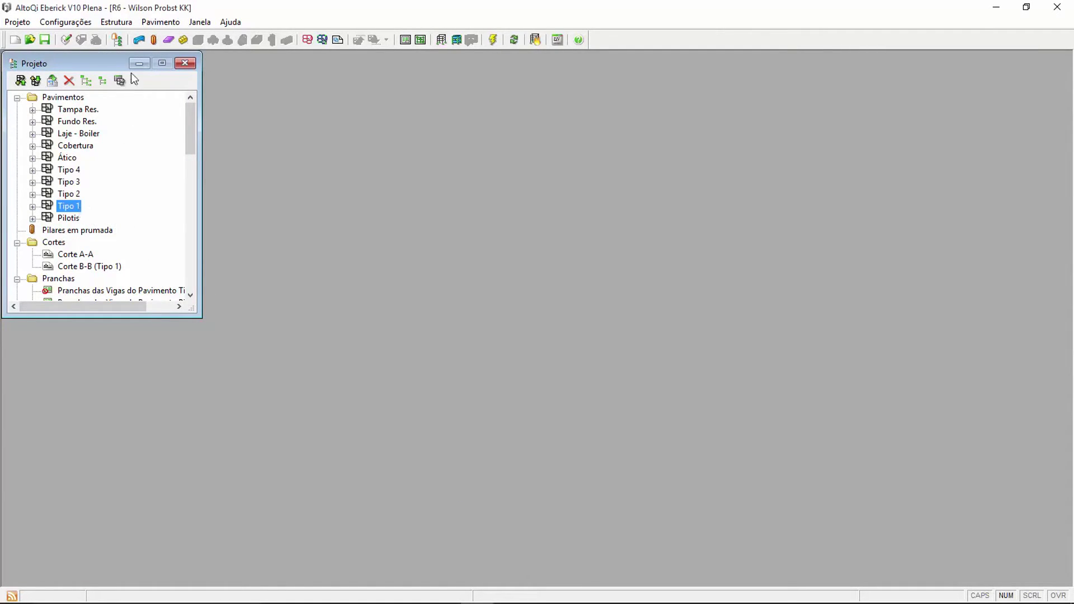
# Step: Open the deferred displacements of the Tipo 1 beams and widen the message window to read the excessive deflections
pyautogui.click(139, 39)
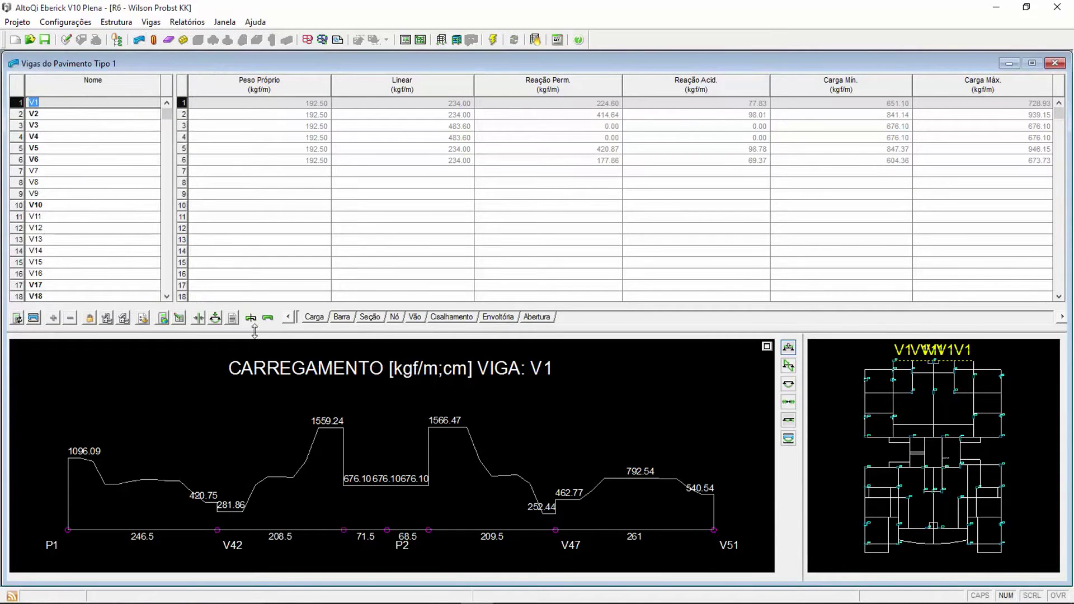
pyautogui.click(215, 318)
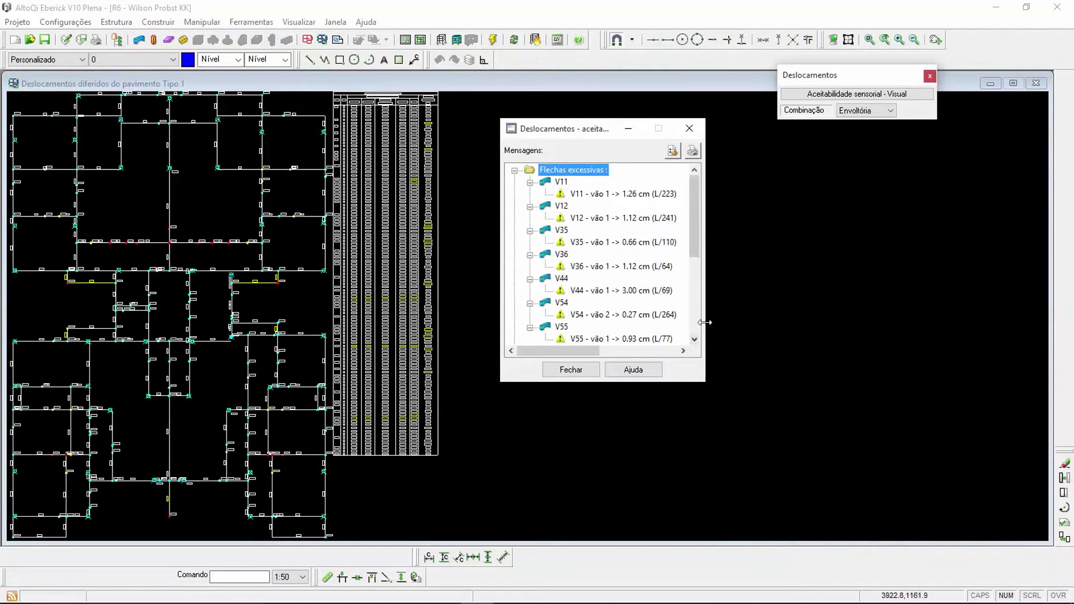
pyautogui.moveTo(704, 322); pyautogui.dragTo(830, 320)
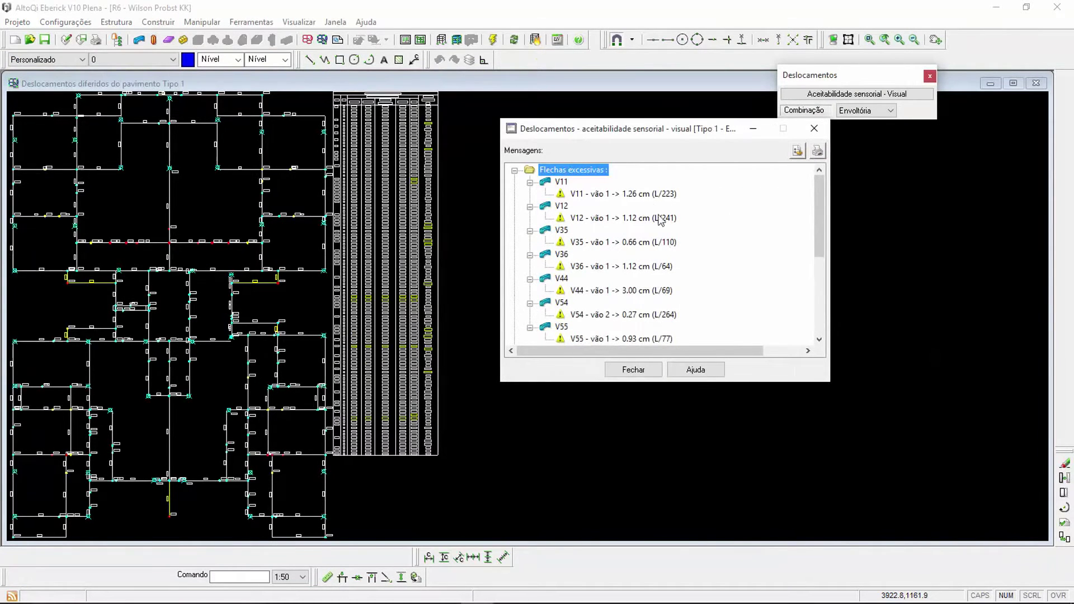
pyautogui.moveTo(621, 134); pyautogui.dragTo(544, 164)
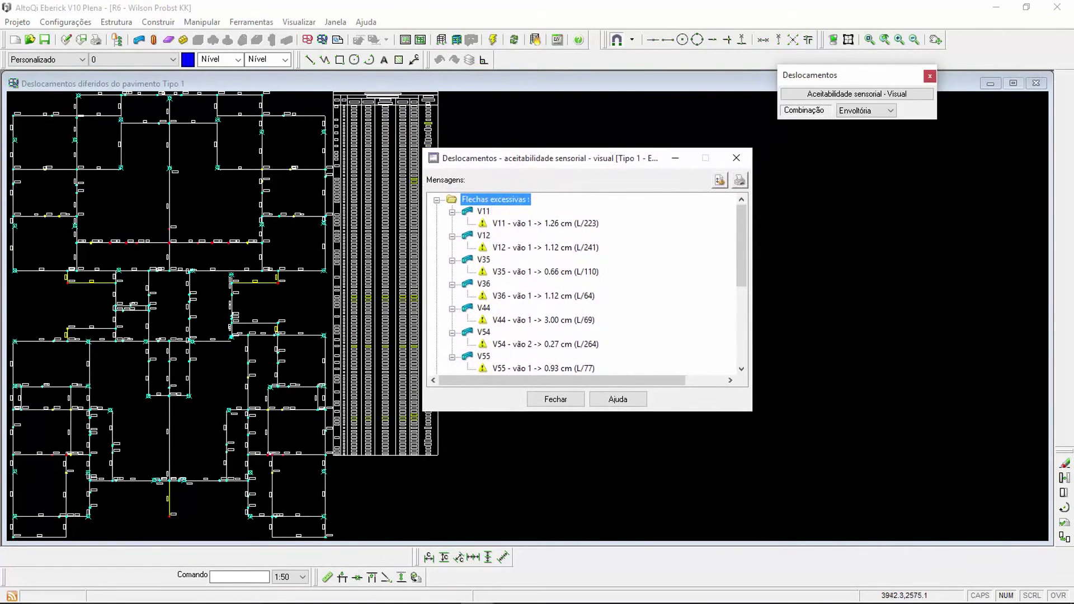
# Step: Show the displacements for sensory acceptability under floor vibrations (Vibrações no piso)
pyautogui.click(889, 94)
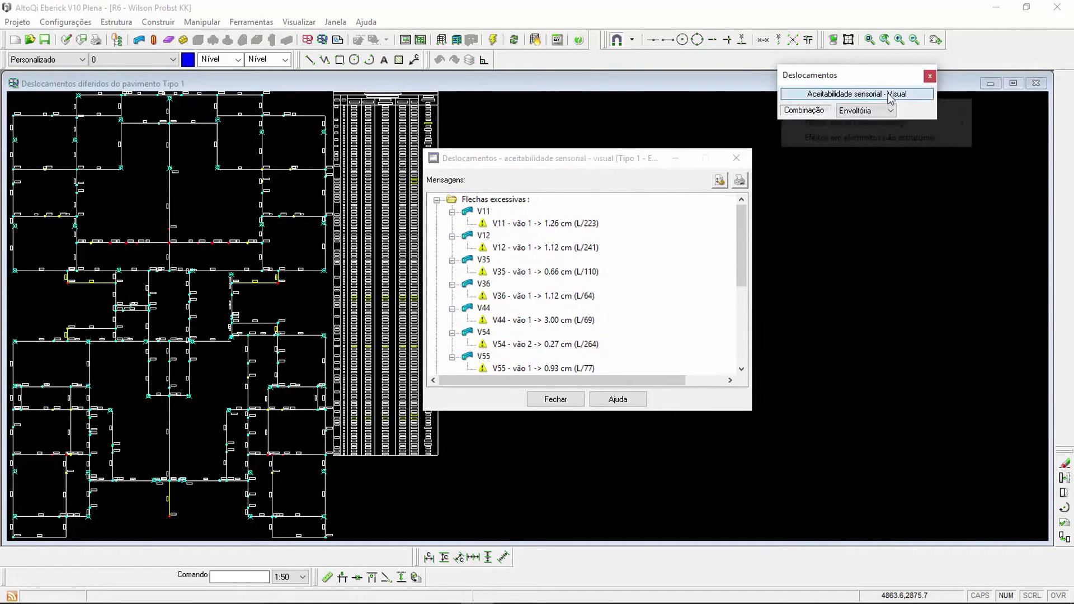
pyautogui.moveTo(827, 112)
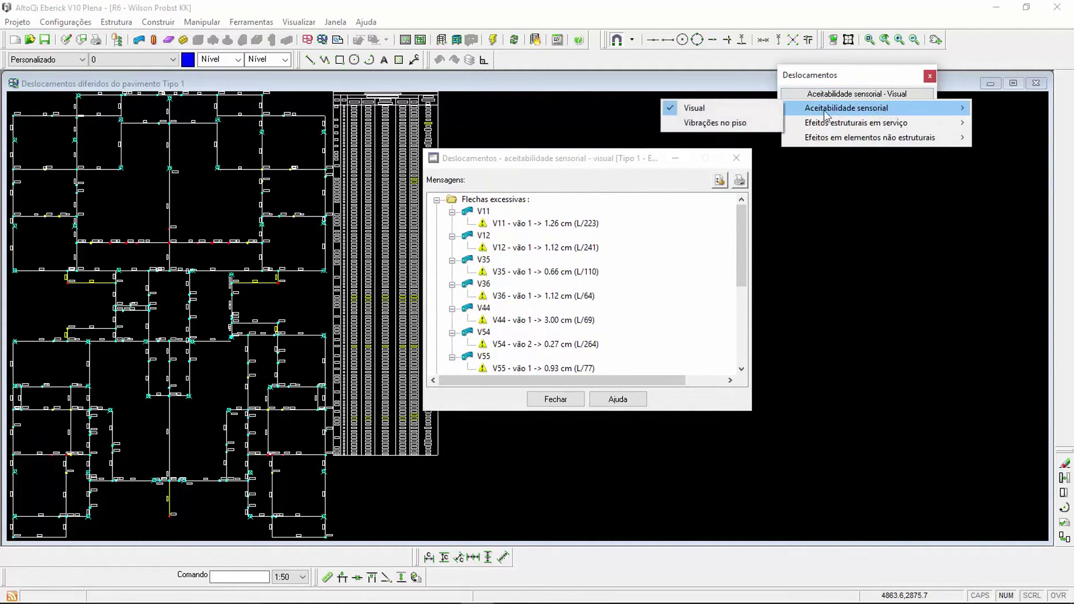
pyautogui.click(722, 124)
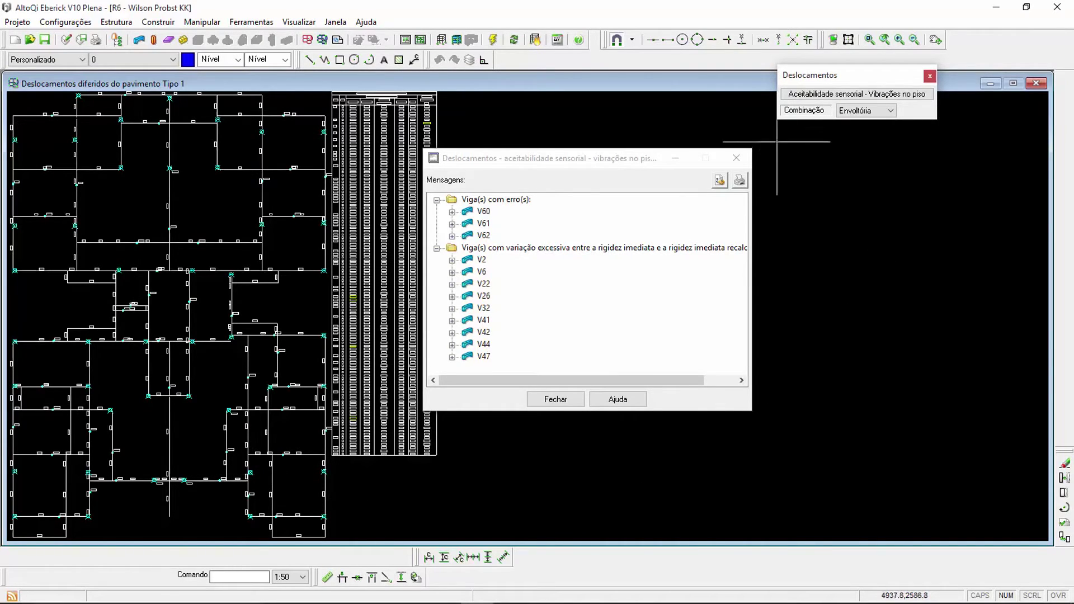
# Step: Show the displacements for structural effects in service after floor construction and view the available load combinations
pyautogui.click(831, 96)
pyautogui.moveTo(850, 124)
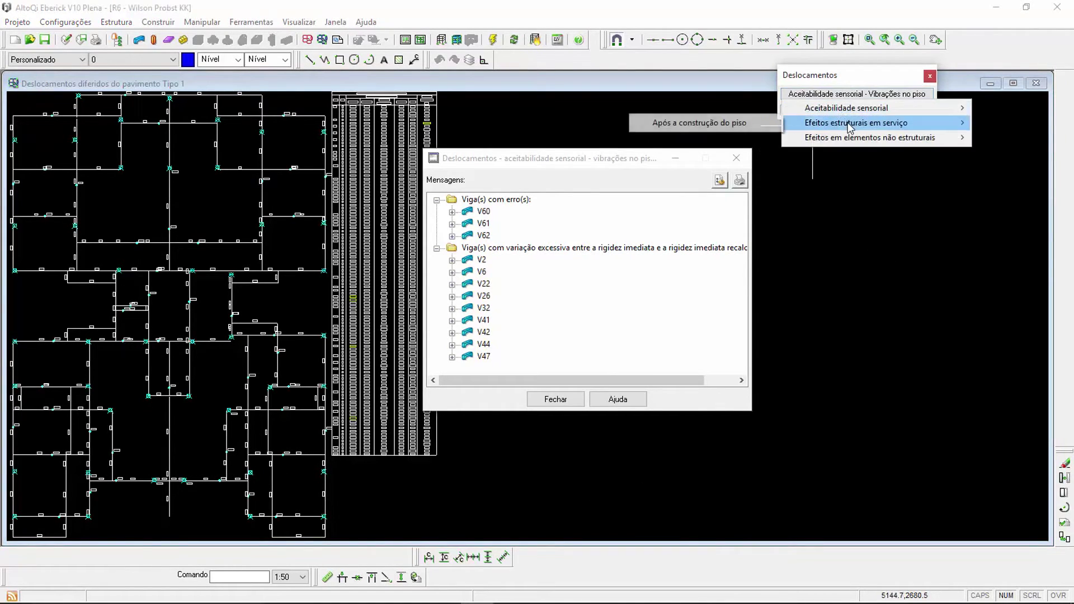
pyautogui.click(753, 123)
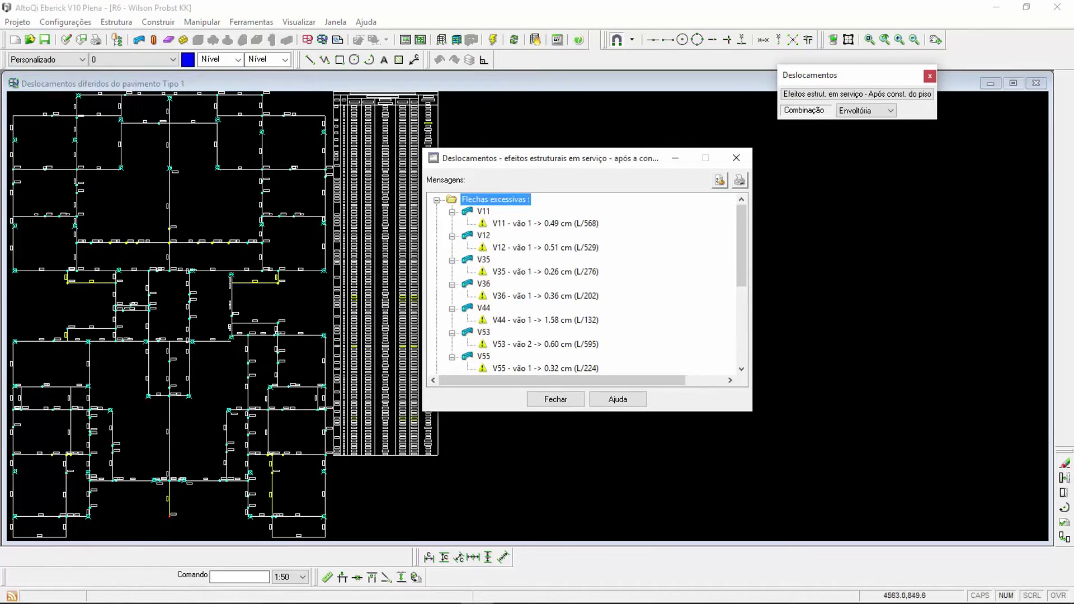
pyautogui.click(874, 112)
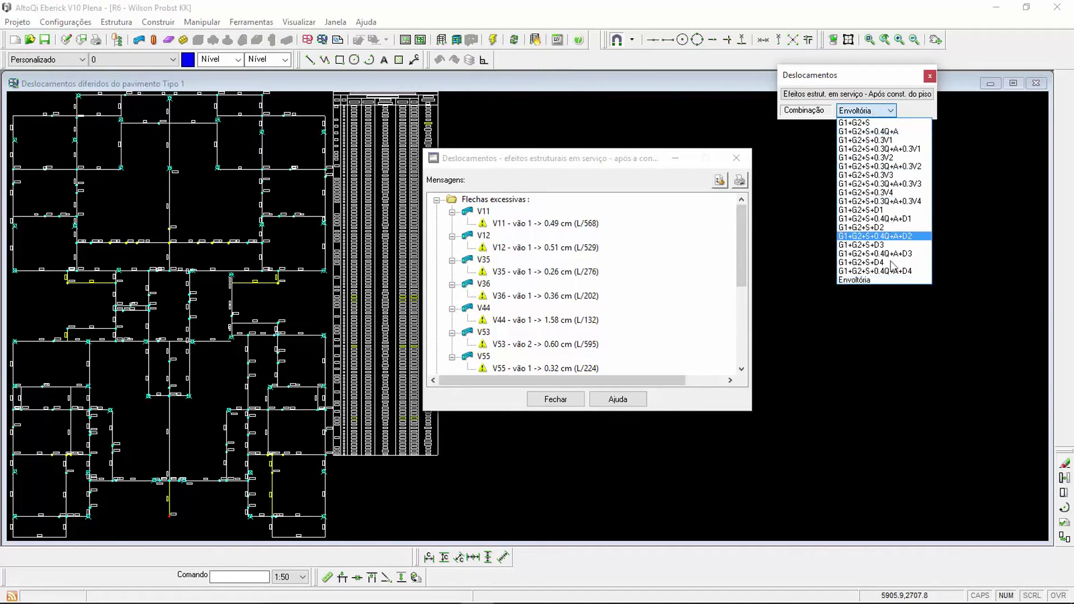
# Step: Show the displacements for non-structural elements after wall construction, read the messages for beams V5 to V9, and dismiss the list
pyautogui.click(870, 96)
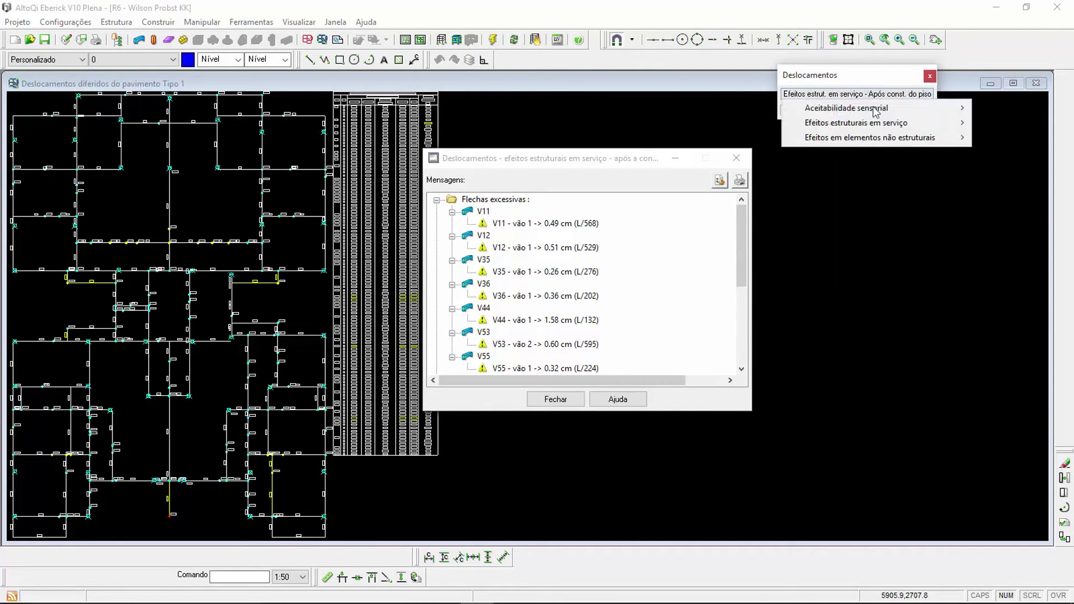
pyautogui.moveTo(878, 141)
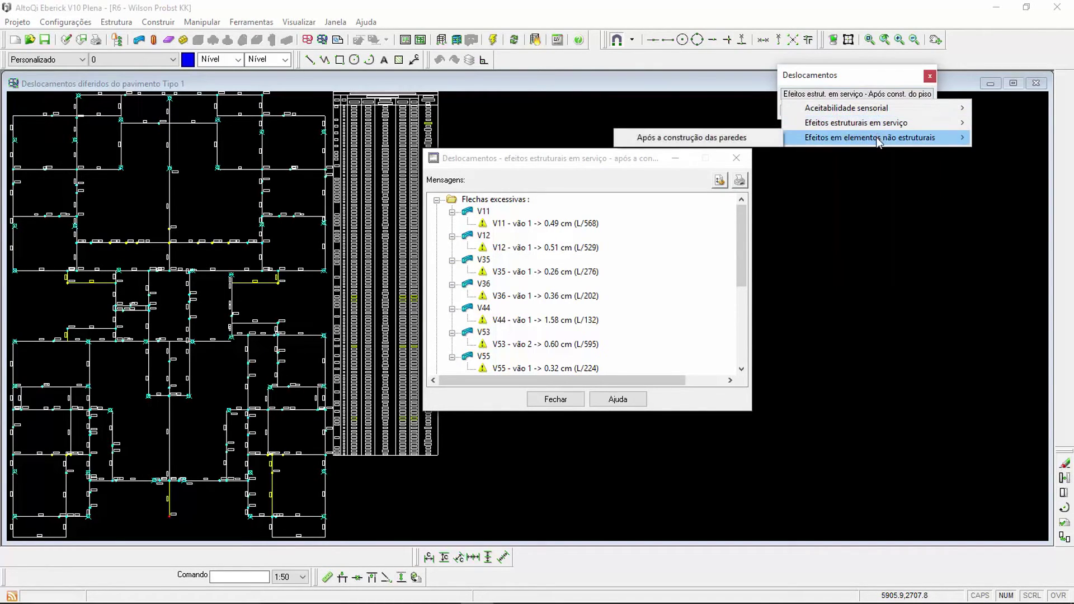
pyautogui.click(742, 138)
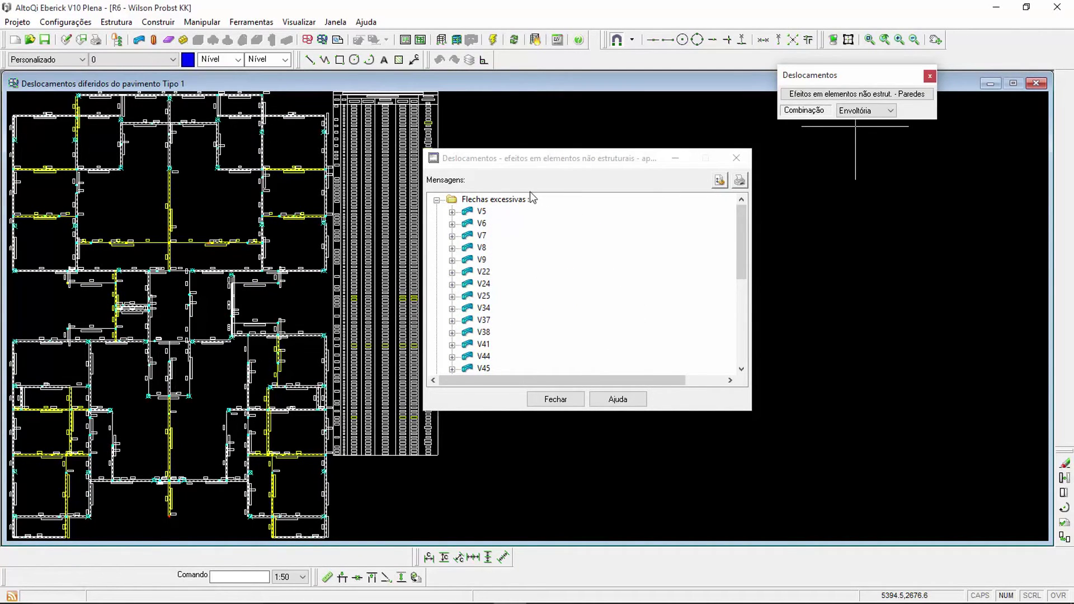
pyautogui.click(452, 212)
pyautogui.click(452, 236)
pyautogui.click(452, 260)
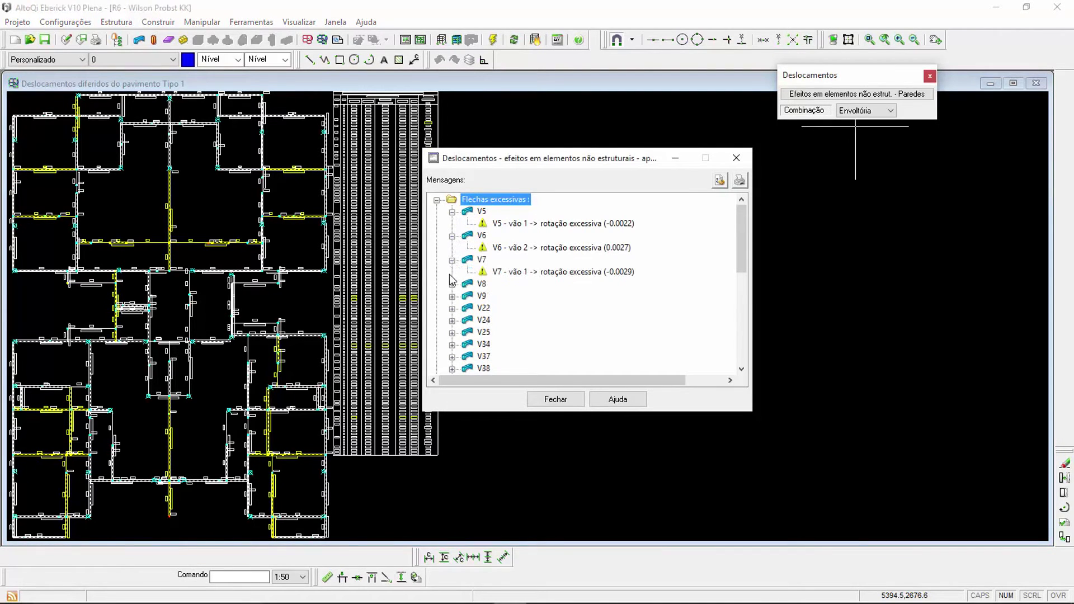
pyautogui.click(452, 284)
pyautogui.click(453, 308)
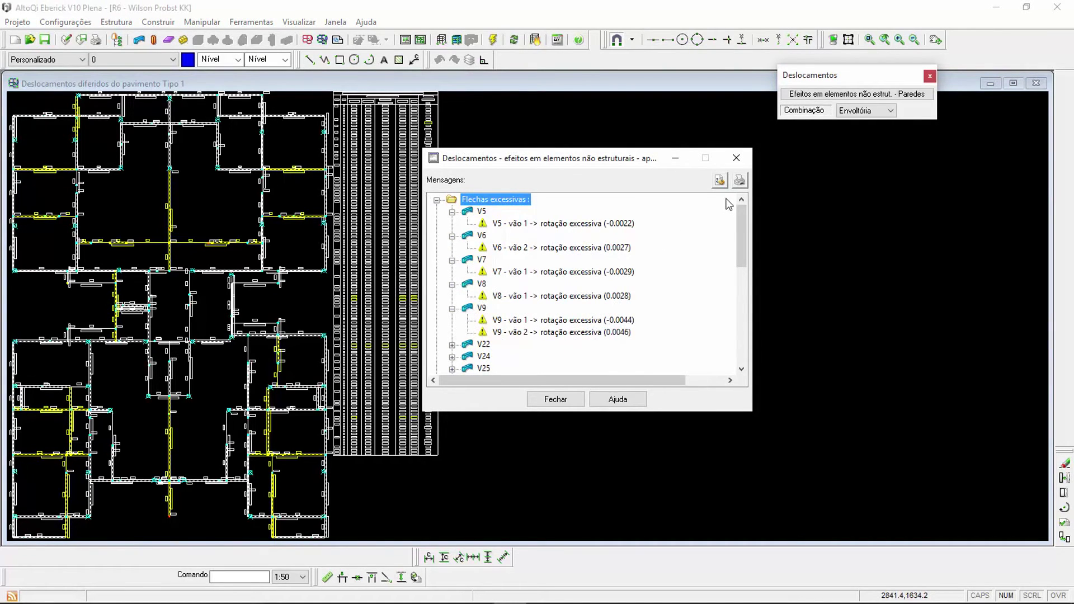
pyautogui.click(736, 157)
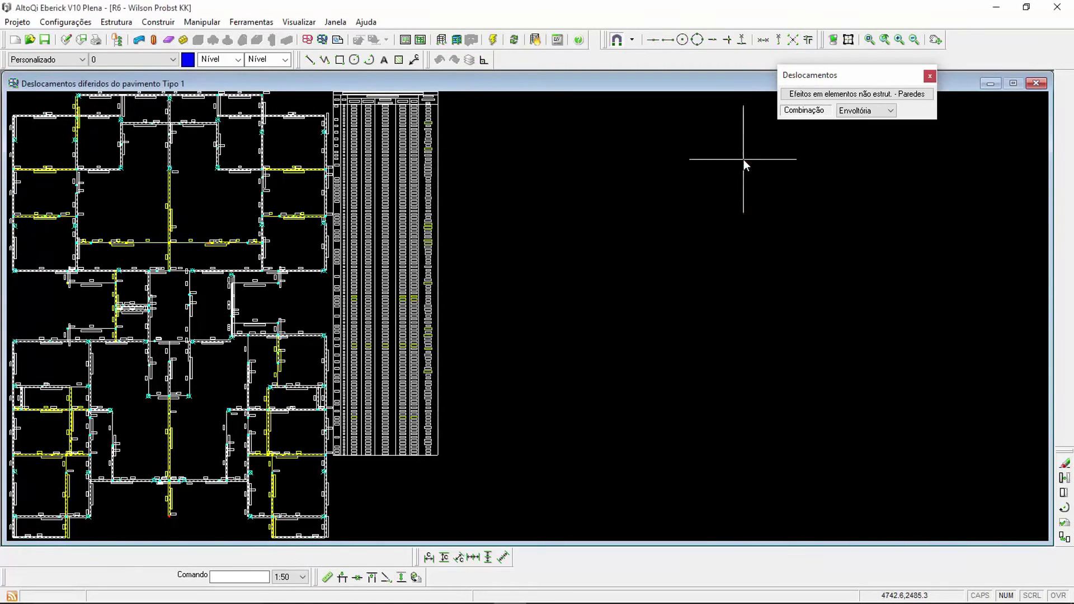
# Step: Examine the beam rotations and displacements on the Tipo 1 plan and close the displacement drawing
pyautogui.scroll(5, 160, 200)
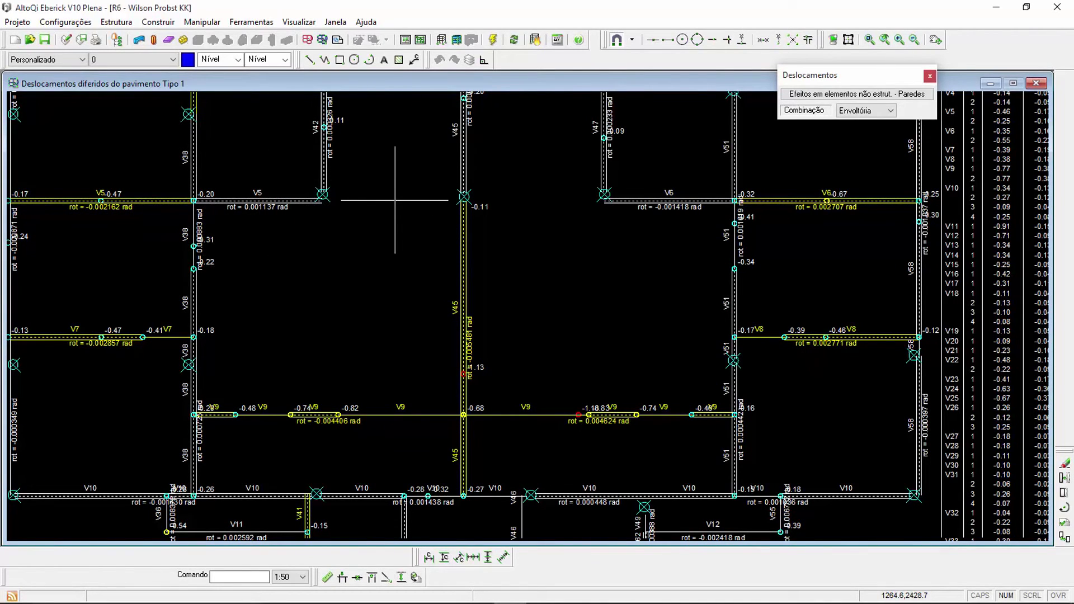
pyautogui.scroll(-1, 395, 199)
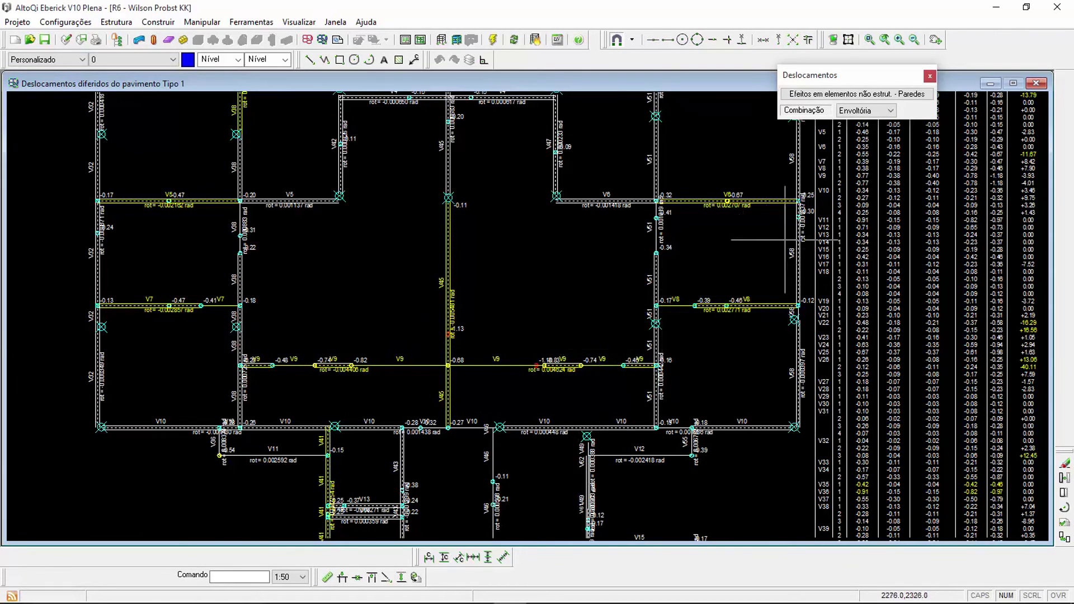
pyautogui.click(1037, 84)
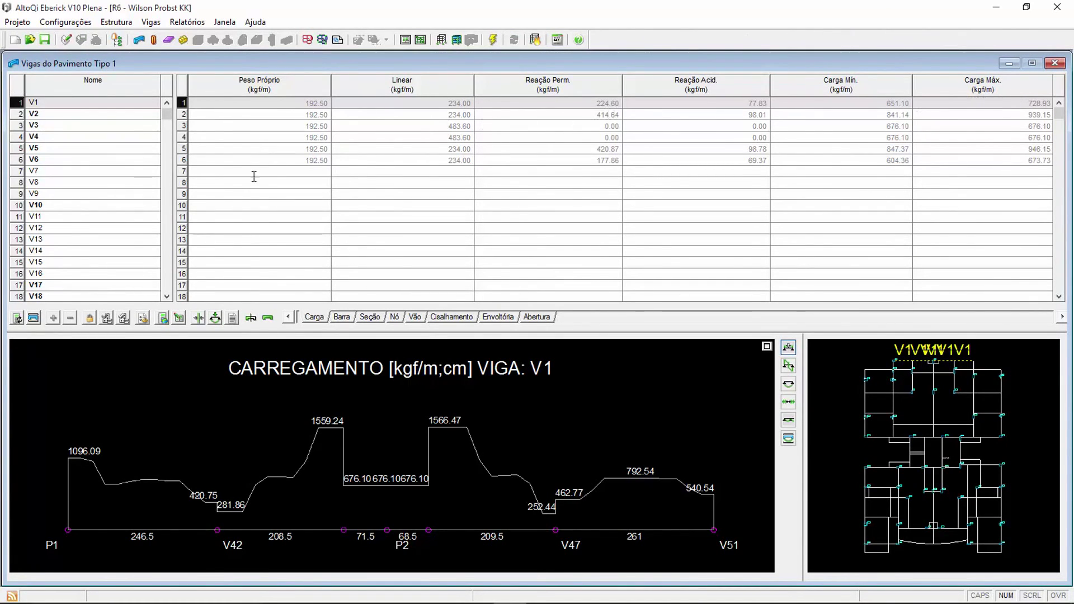
# Step: Open the reinforcement detailing of beam V11, widen its warnings window to read the deflection warnings, and dismiss it
pyautogui.click(57, 217)
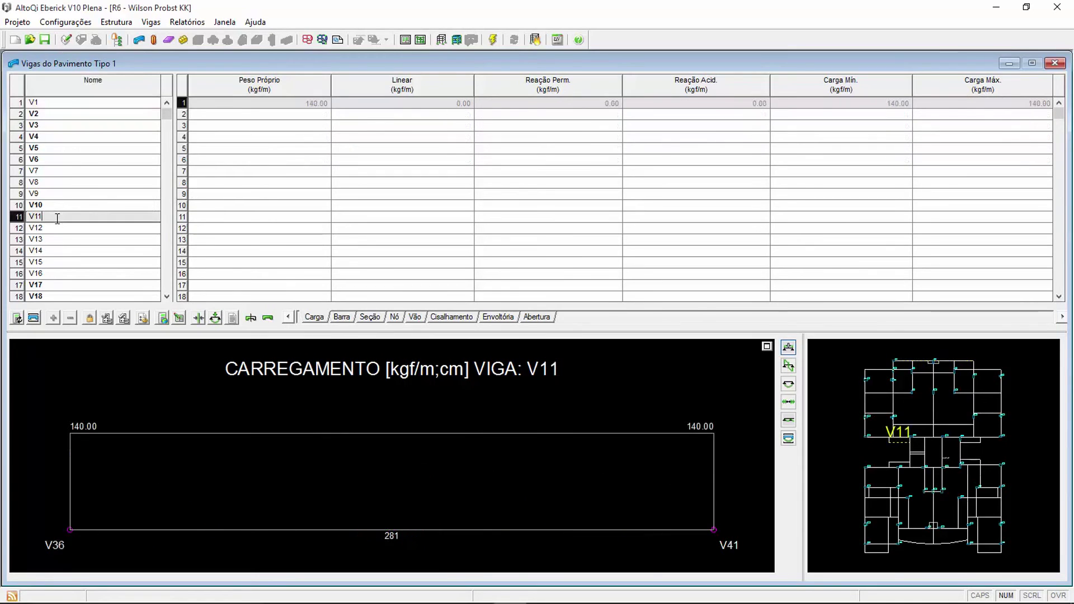
pyautogui.click(32, 322)
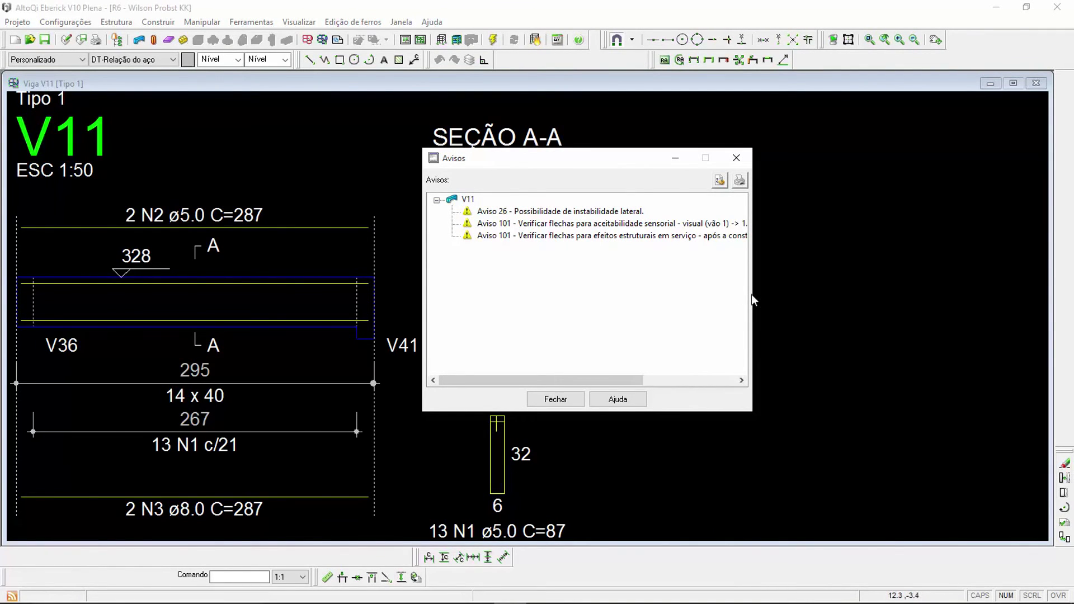
pyautogui.moveTo(753, 294); pyautogui.dragTo(942, 295)
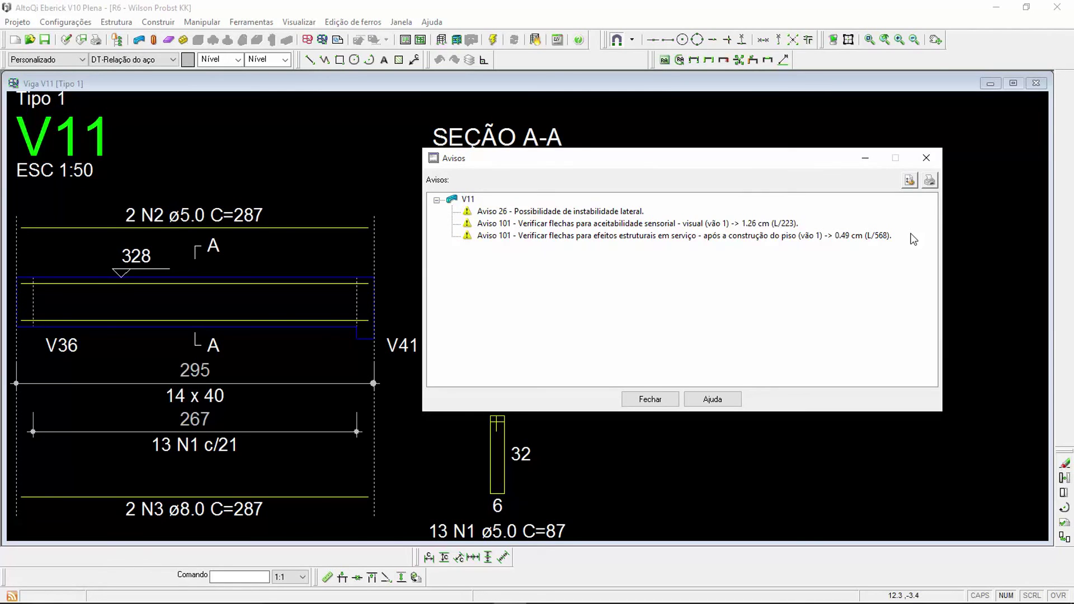
pyautogui.click(932, 161)
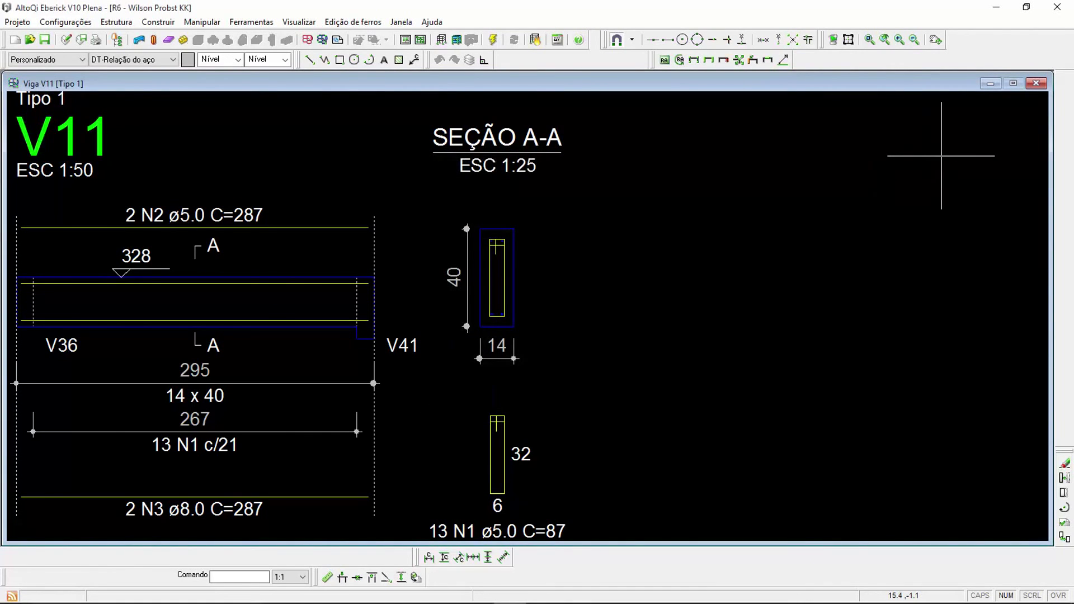